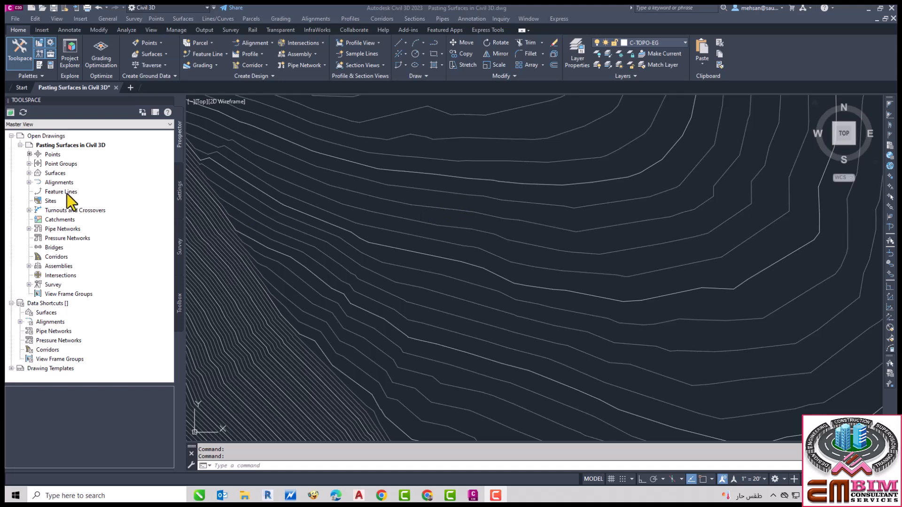
# Step: Rename the EG surface as ExISTING GRADE in its surface properties
pyautogui.click(381, 197)
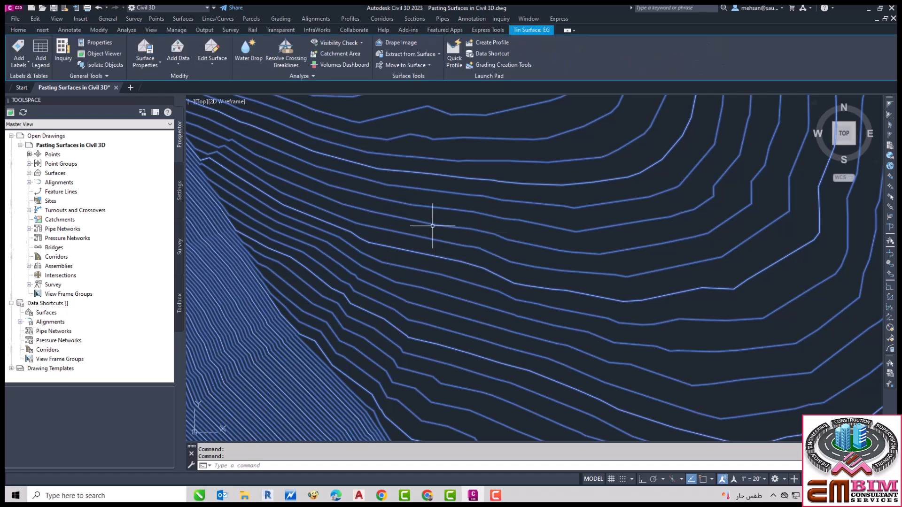
pyautogui.click(29, 174)
pyautogui.rightClick(53, 181)
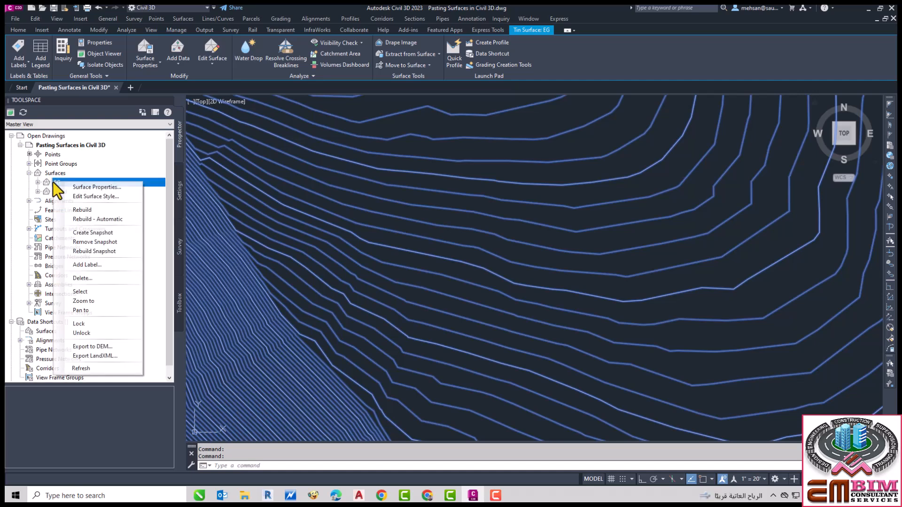
pyautogui.click(89, 185)
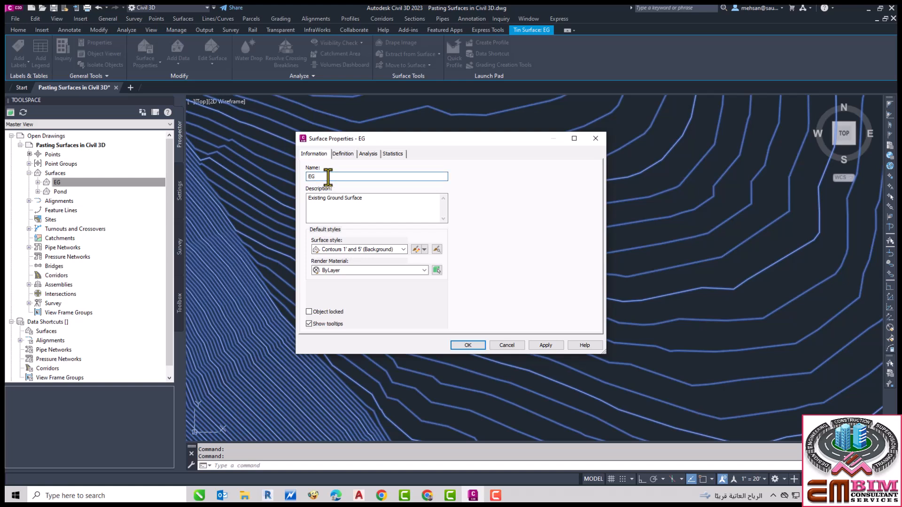
pyautogui.write('xISTING GRADE')
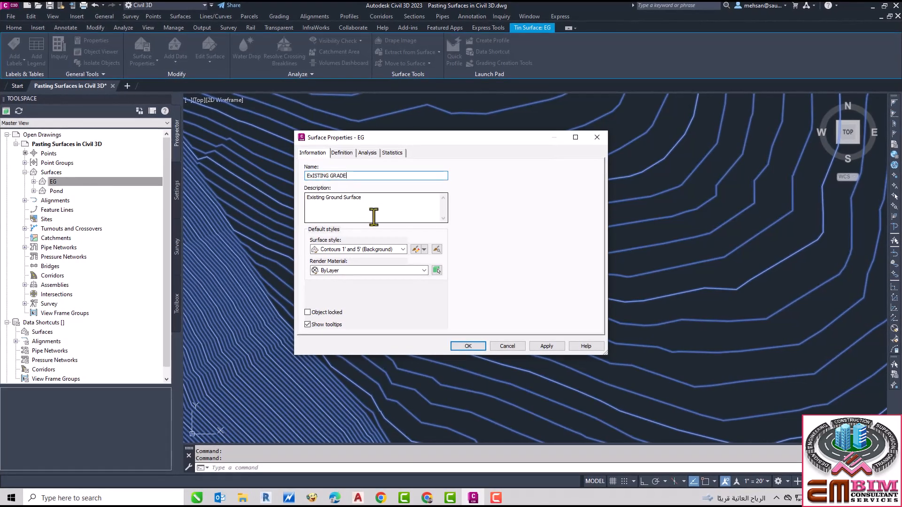
pyautogui.click(545, 345)
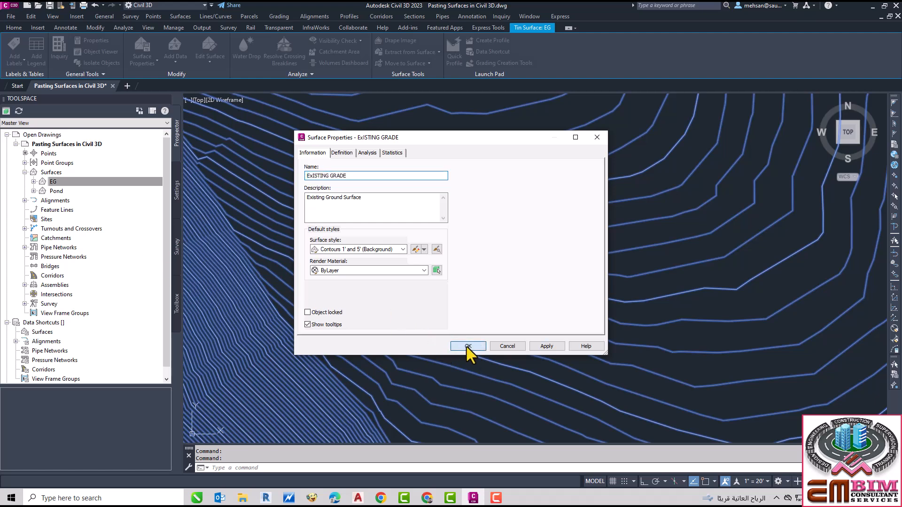
pyautogui.click(467, 348)
# Step: Rename the Pond surface as Pound Design Surface in its surface properties
pyautogui.rightClick(58, 190)
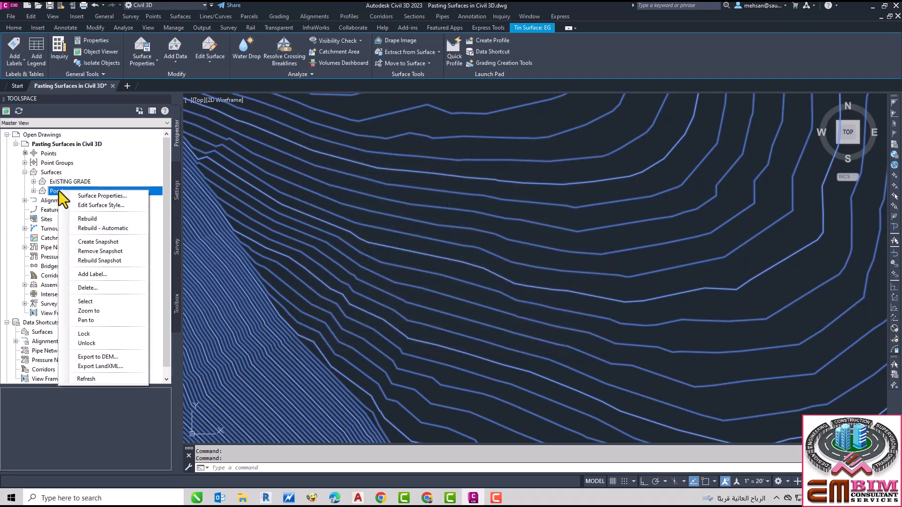
pyautogui.click(92, 194)
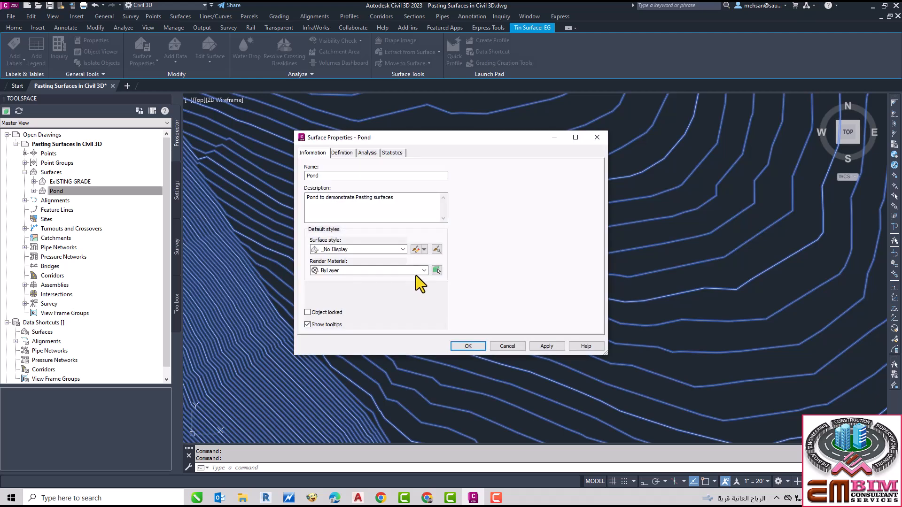
pyautogui.moveTo(344, 176); pyautogui.dragTo(300, 178)
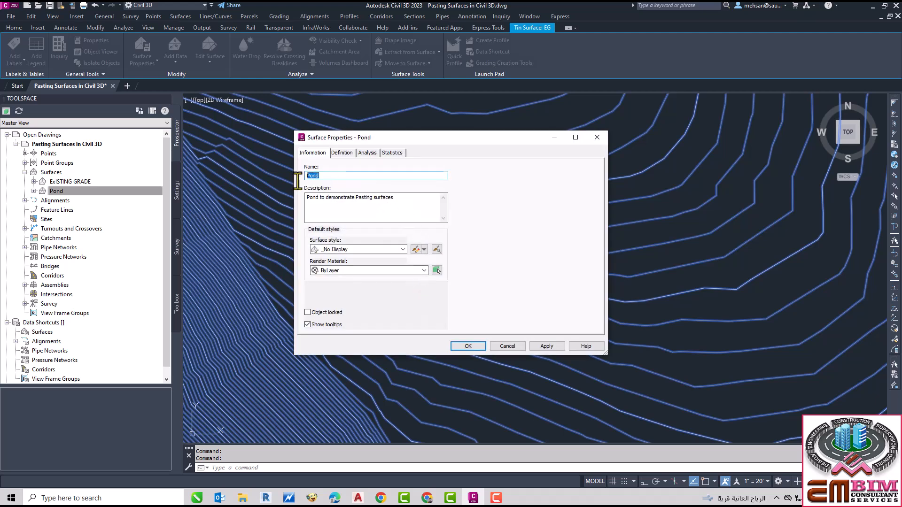
pyautogui.write('pOND')
pyautogui.press('BackSpace')
pyautogui.press('BackSpace')
pyautogui.press('BackSpace')
pyautogui.press('BackSpace')
pyautogui.write('Pound Design SUrfac')
pyautogui.moveTo(341, 176); pyautogui.dragTo(345, 175)
pyautogui.click(546, 346)
pyautogui.click(468, 346)
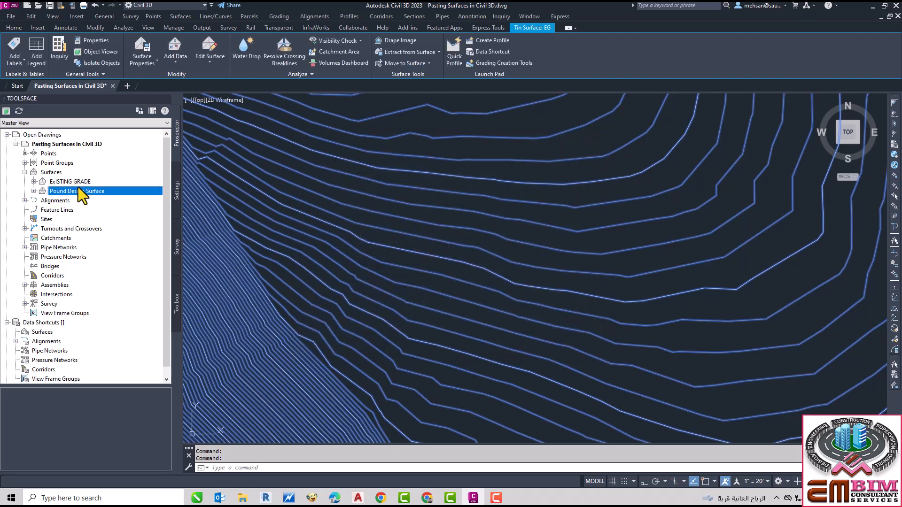
# Step: Rename the ExISTING GRADE surface as Existing Surafce in its surface properties
pyautogui.click(66, 182)
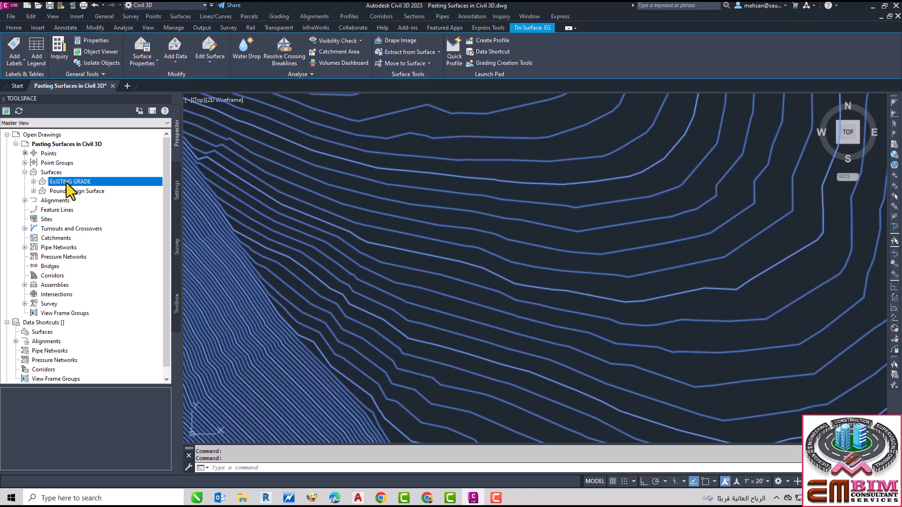
pyautogui.rightClick(66, 183)
pyautogui.click(98, 187)
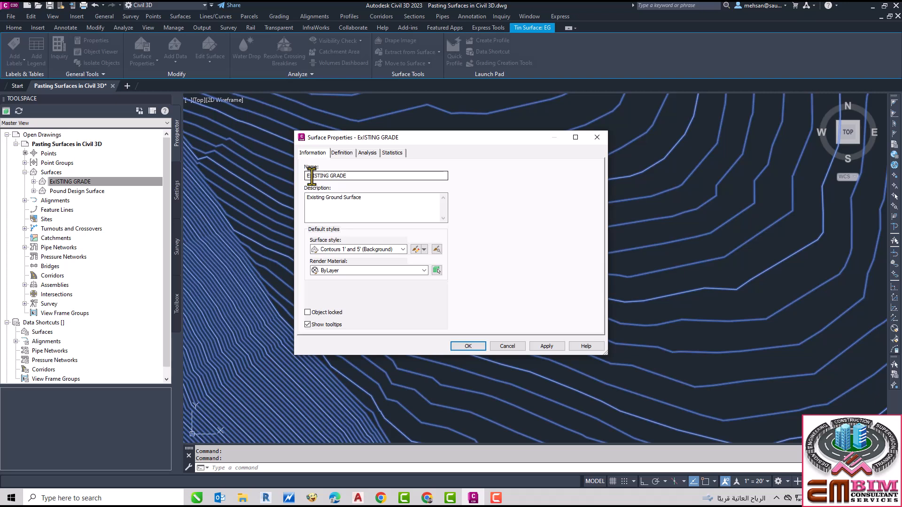
pyautogui.moveTo(312, 176); pyautogui.dragTo(377, 175)
pyautogui.write('isting')
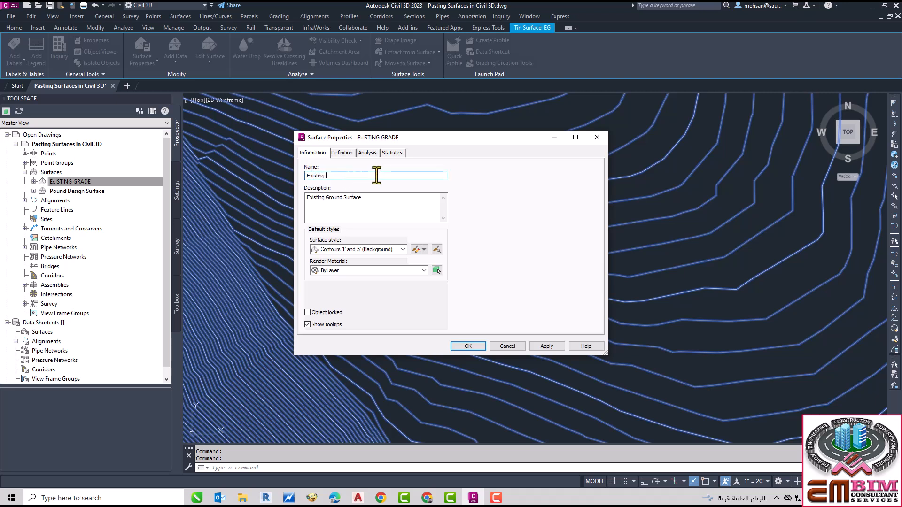
pyautogui.write(' Surafce')
pyautogui.press('Return')
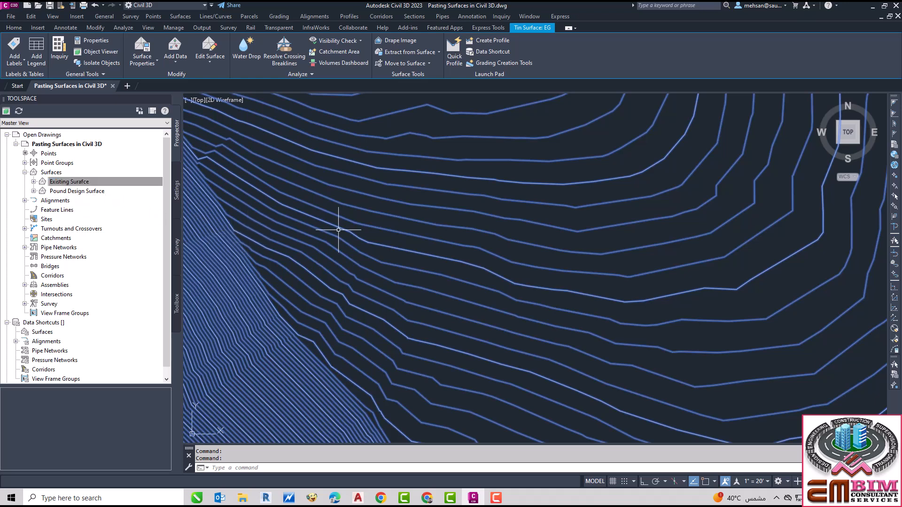
pyautogui.moveTo(383, 239)
pyautogui.moveTo(423, 227)
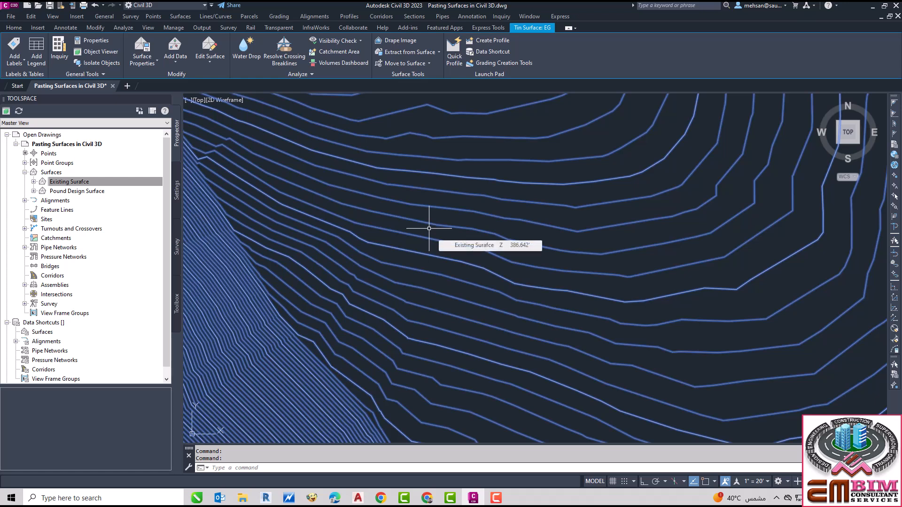
pyautogui.click(59, 181)
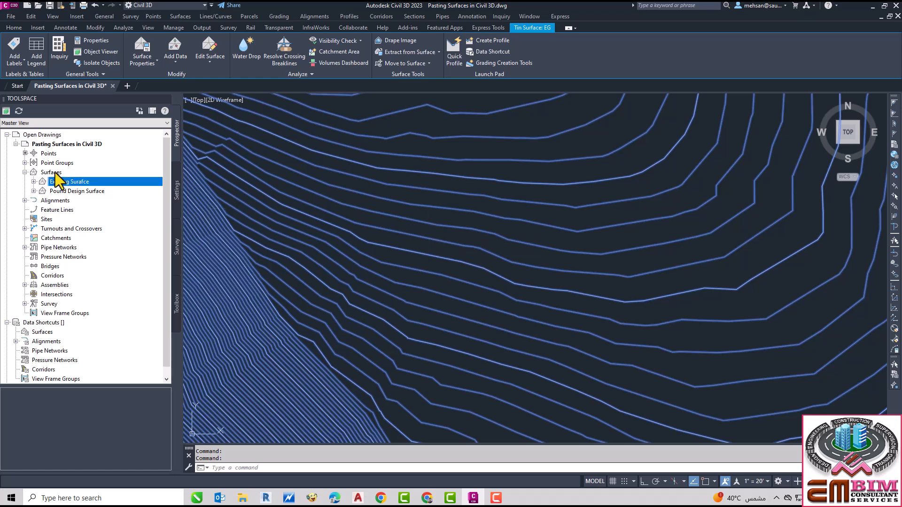
# Step: Start a new TIN surface and add the suffix "*." to its C-TOPO object layer
pyautogui.rightClick(55, 173)
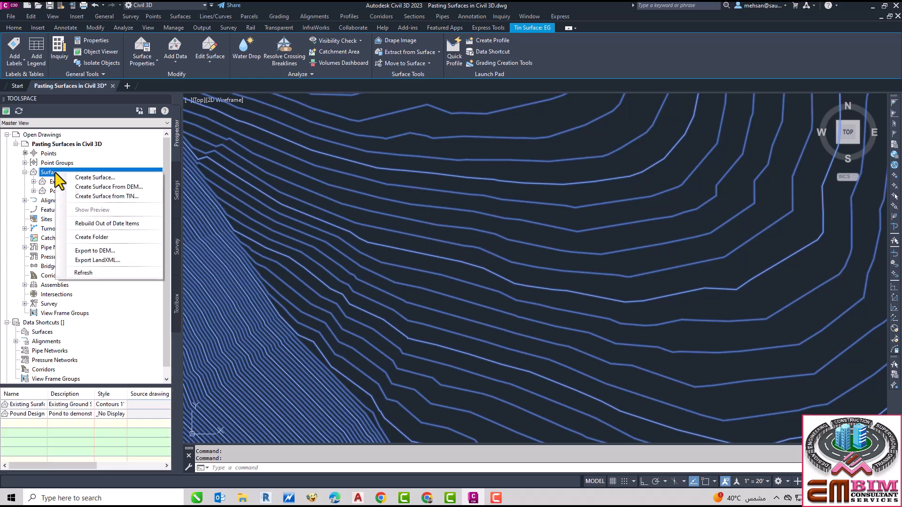
pyautogui.click(90, 179)
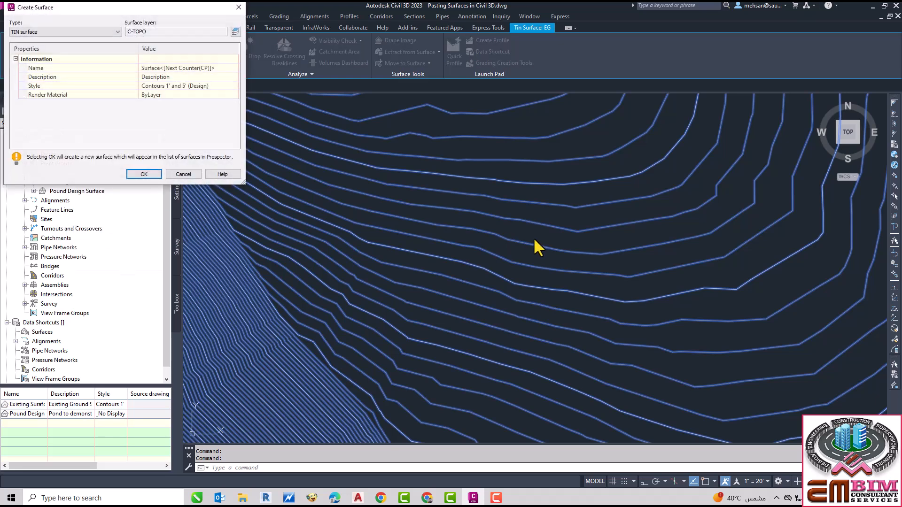
pyautogui.moveTo(161, 7); pyautogui.dragTo(635, 170)
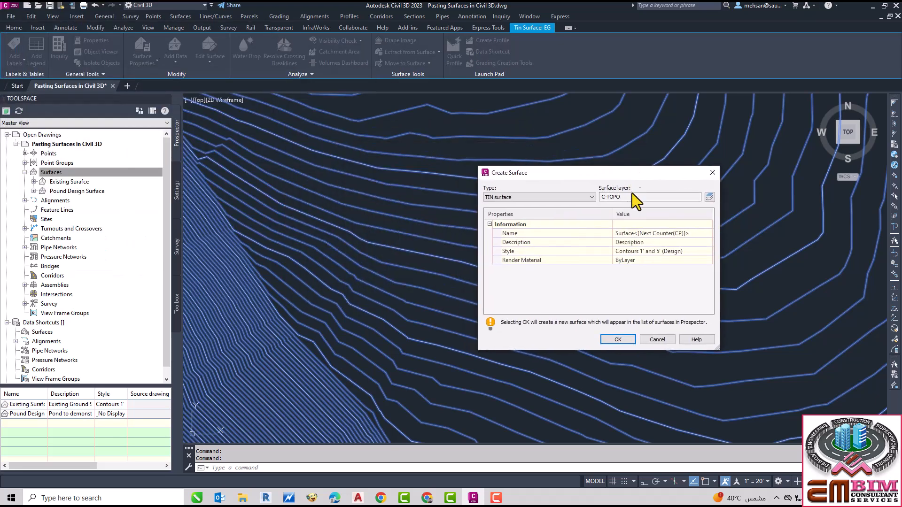
pyautogui.click(709, 198)
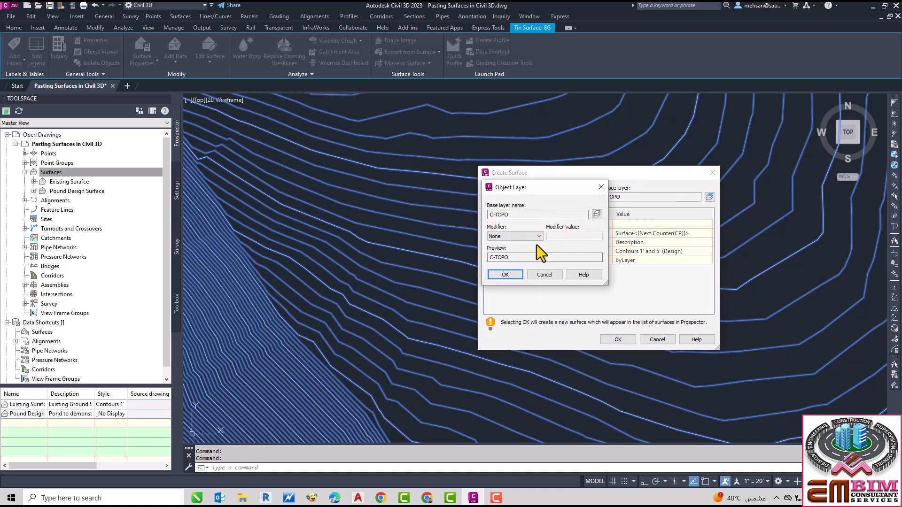
pyautogui.click(539, 237)
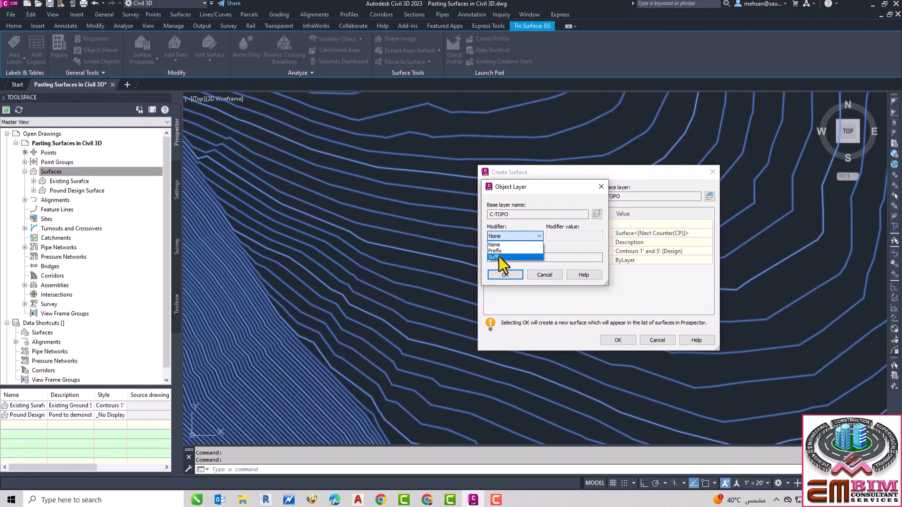
pyautogui.click(499, 257)
pyautogui.click(563, 235)
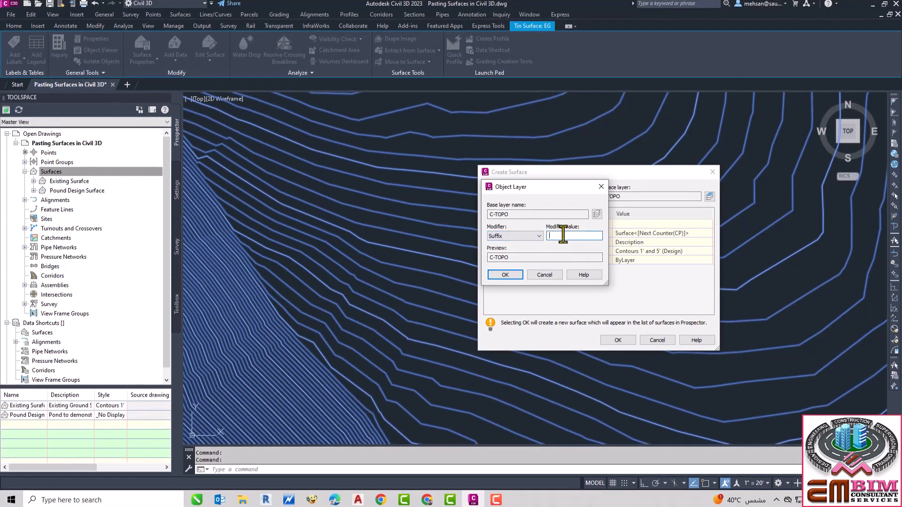
pyautogui.write('*.')
pyautogui.moveTo(508, 257); pyautogui.dragTo(513, 258)
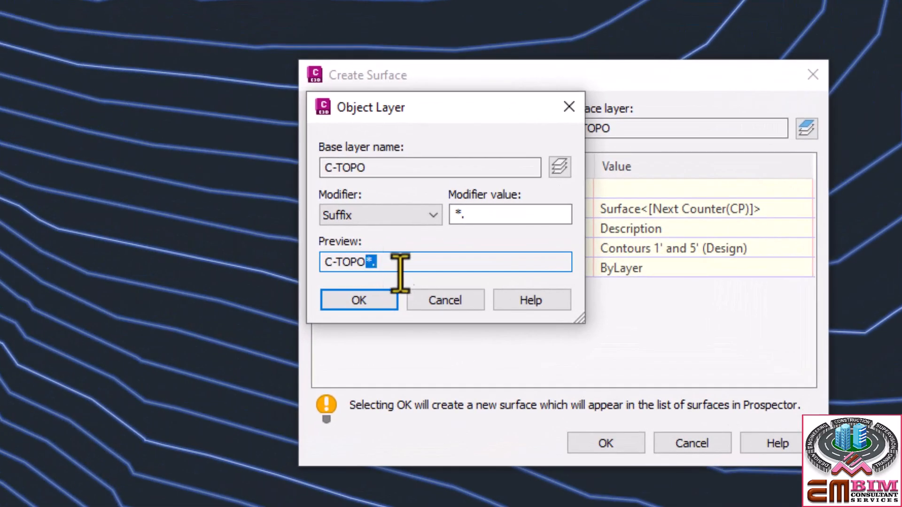
pyautogui.click(358, 303)
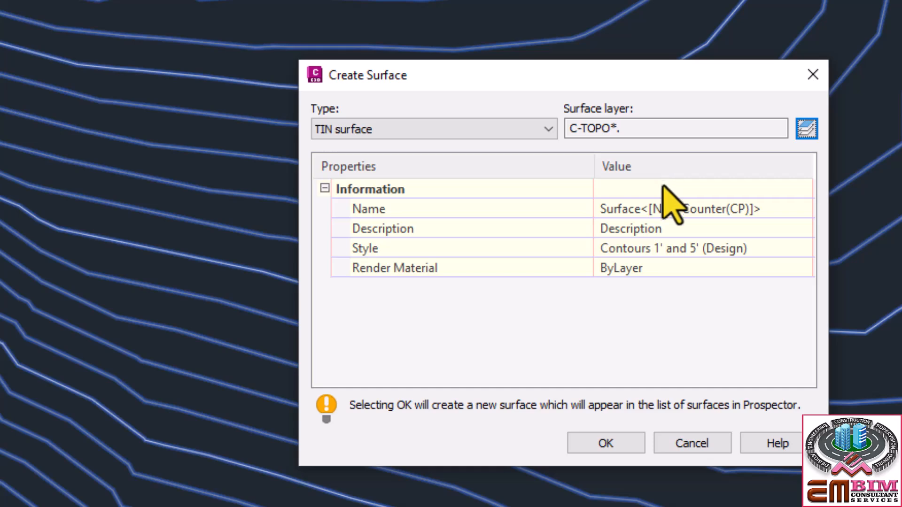
# Step: Name the new surface Finish Grade, describe it as Combined Surface, and create it
pyautogui.click(768, 212)
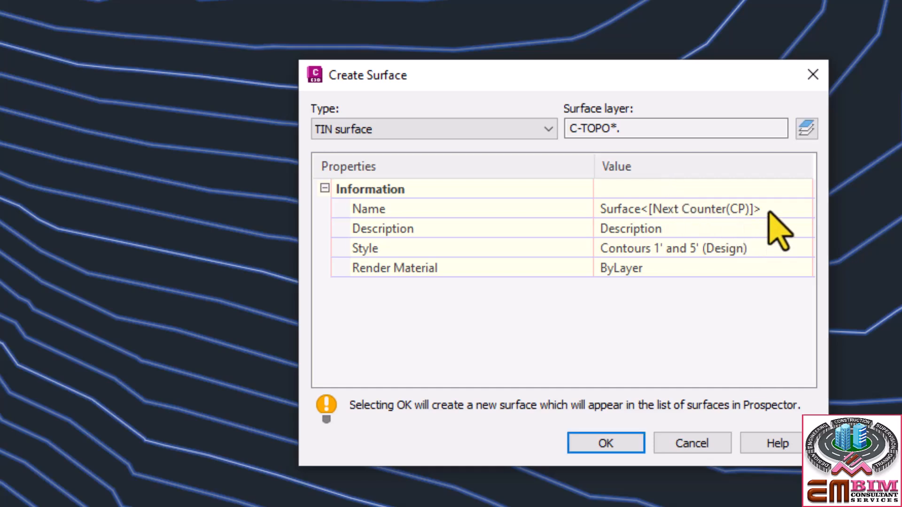
pyautogui.click(768, 213)
pyautogui.moveTo(765, 210); pyautogui.dragTo(546, 211)
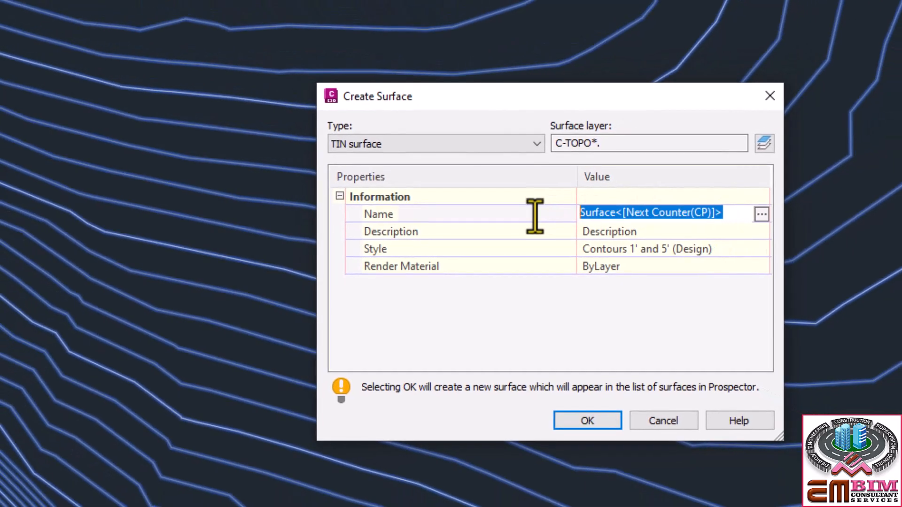
pyautogui.write('Finish')
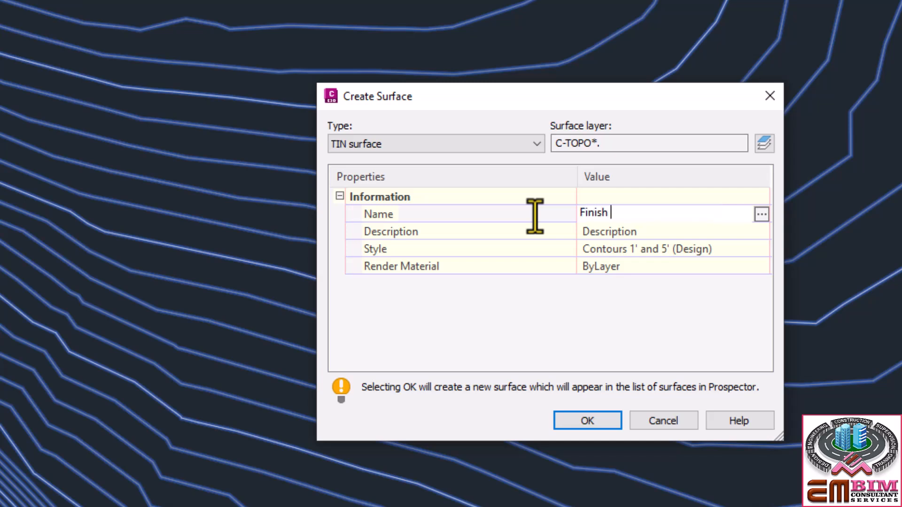
pyautogui.write(' Grade')
pyautogui.press('Return')
pyautogui.click(651, 233)
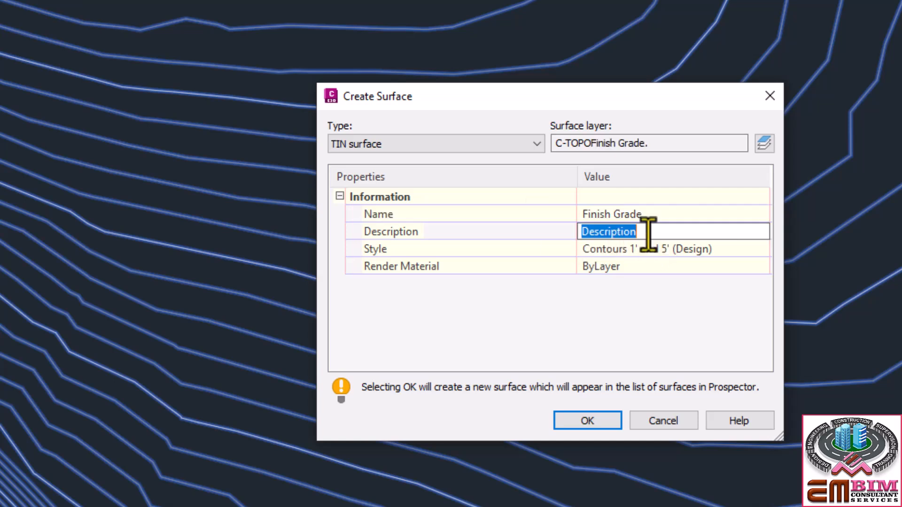
pyautogui.write('C')
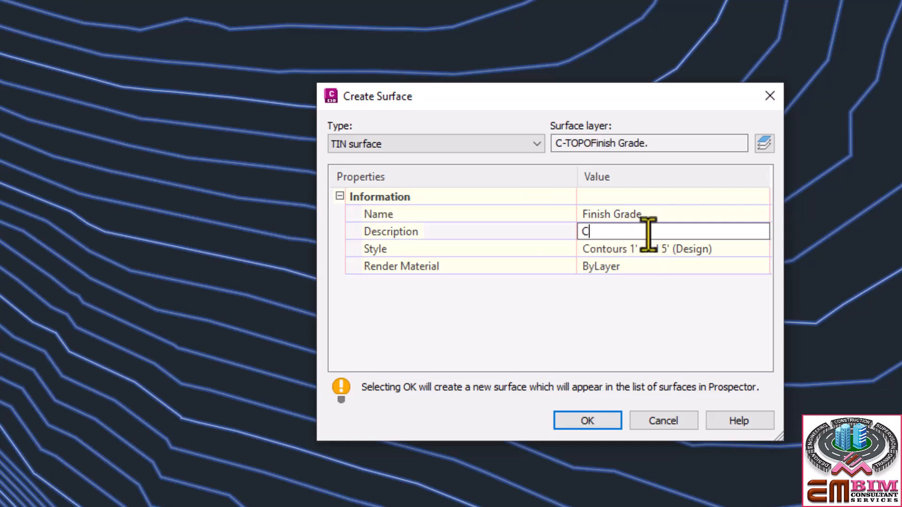
pyautogui.write('ombined Surface')
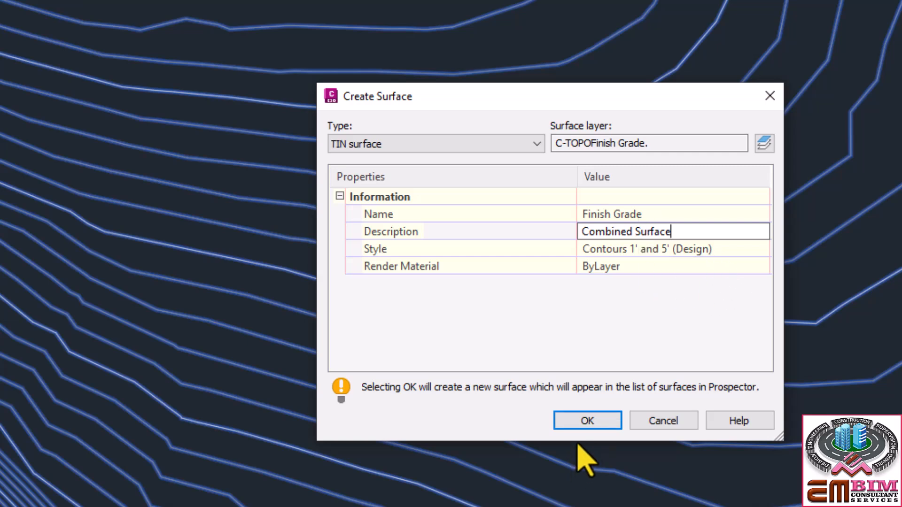
pyautogui.click(587, 422)
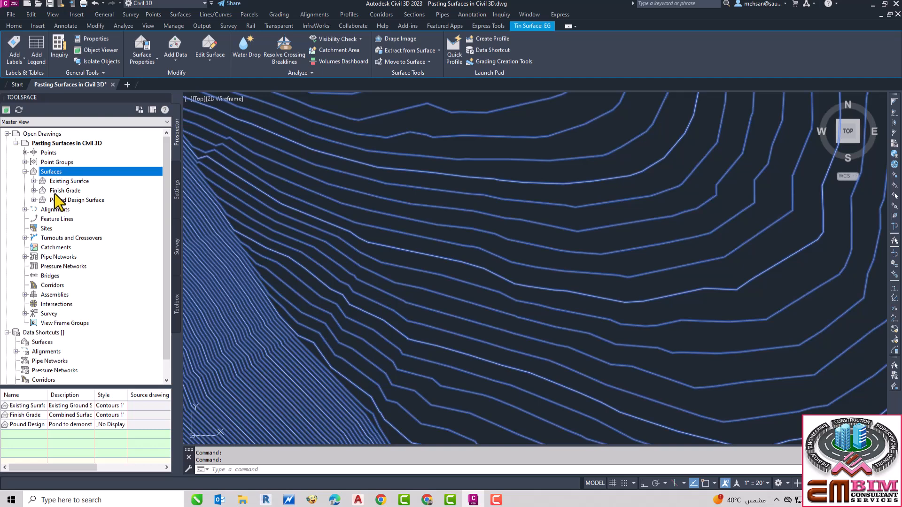
# Step: Set the Pound Design Surface's surface style to Contours 1' and 5' (Background) and apply it
pyautogui.click(54, 192)
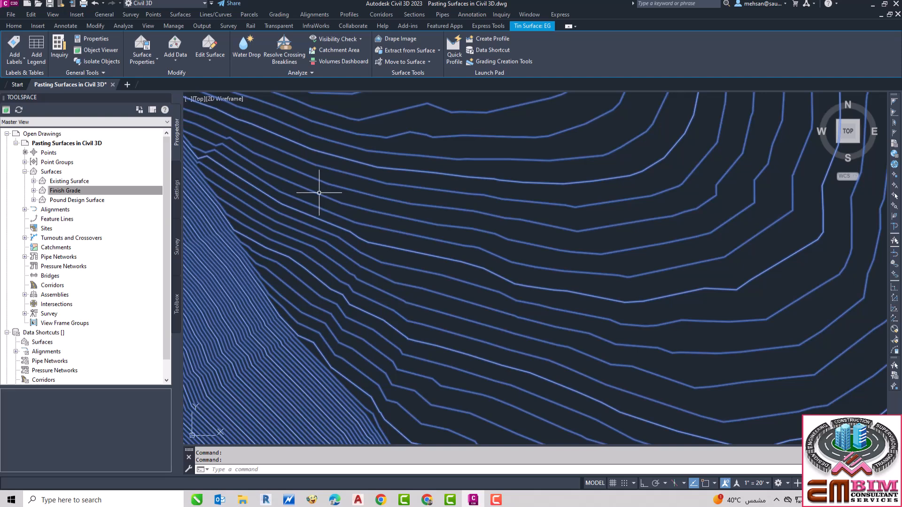
pyautogui.moveTo(330, 200)
pyautogui.scroll(-1, 359, 200)
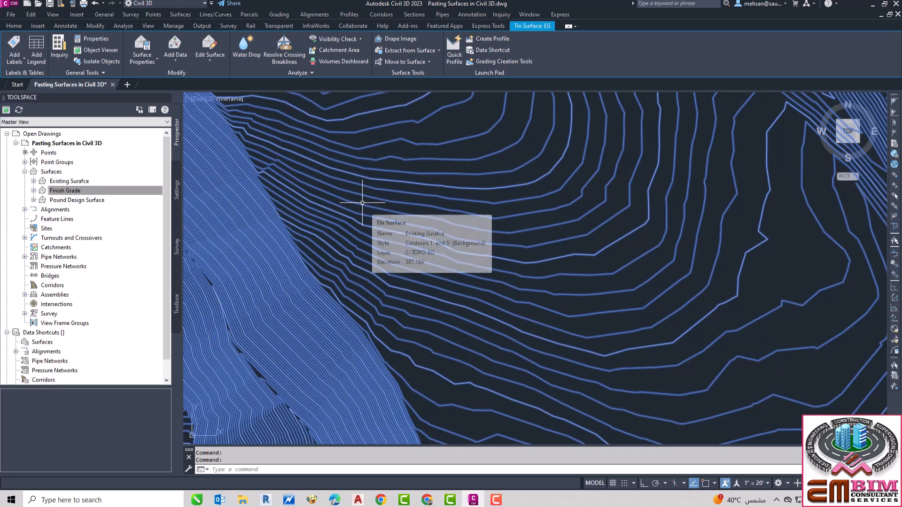
pyautogui.rightClick(66, 199)
pyautogui.click(96, 204)
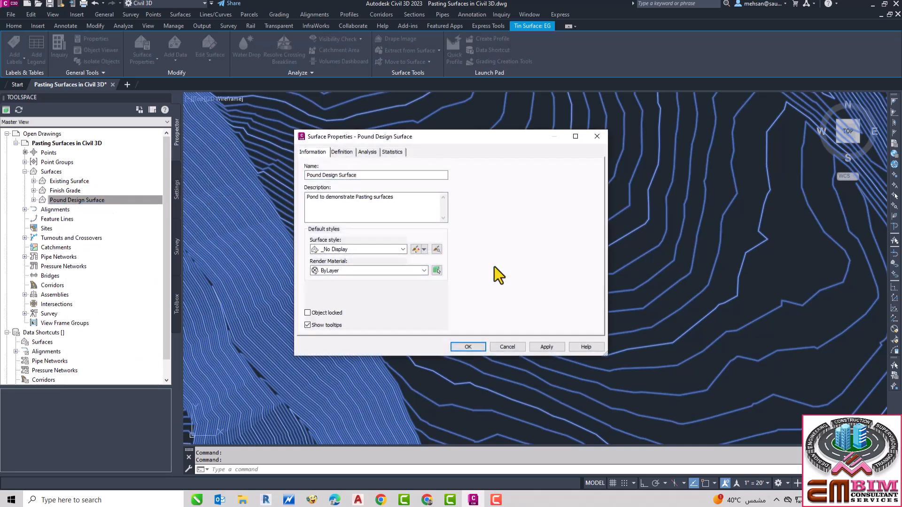
pyautogui.click(403, 250)
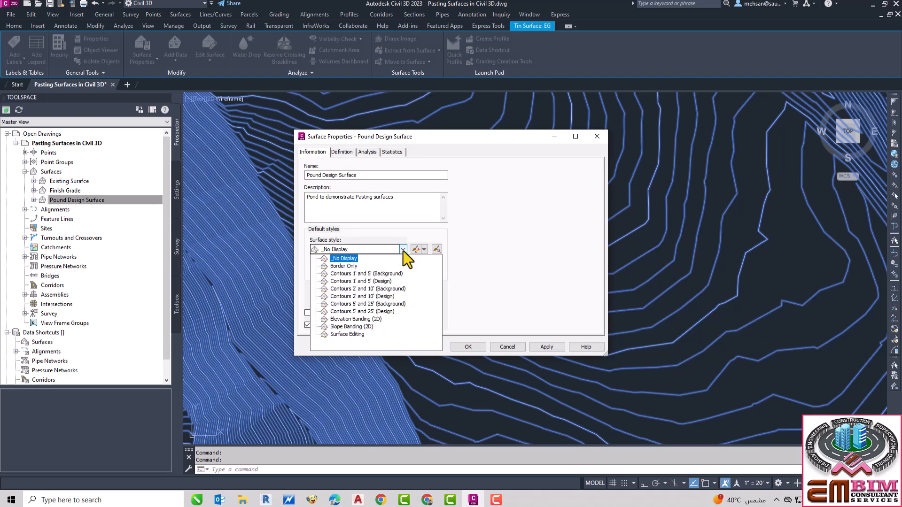
pyautogui.click(366, 273)
pyautogui.click(535, 346)
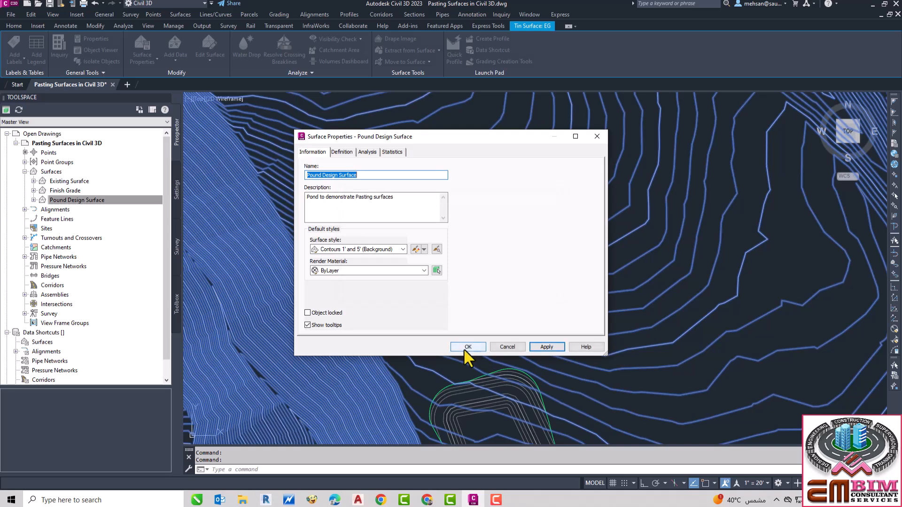
# Step: Accept the open surface properties and set the Pound Design Surface's surface style to _No Display
pyautogui.click(466, 347)
pyautogui.scroll(-3, 512, 390)
pyautogui.scroll(3, 497, 441)
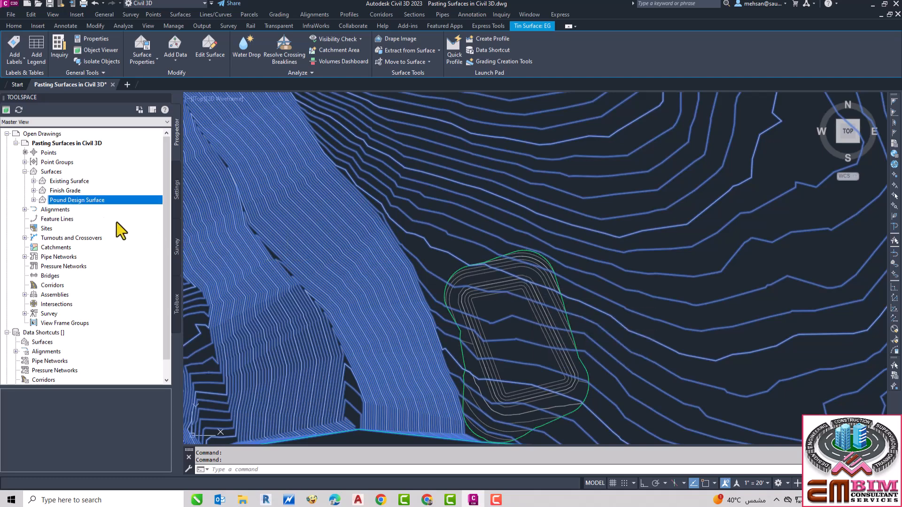
pyautogui.rightClick(71, 198)
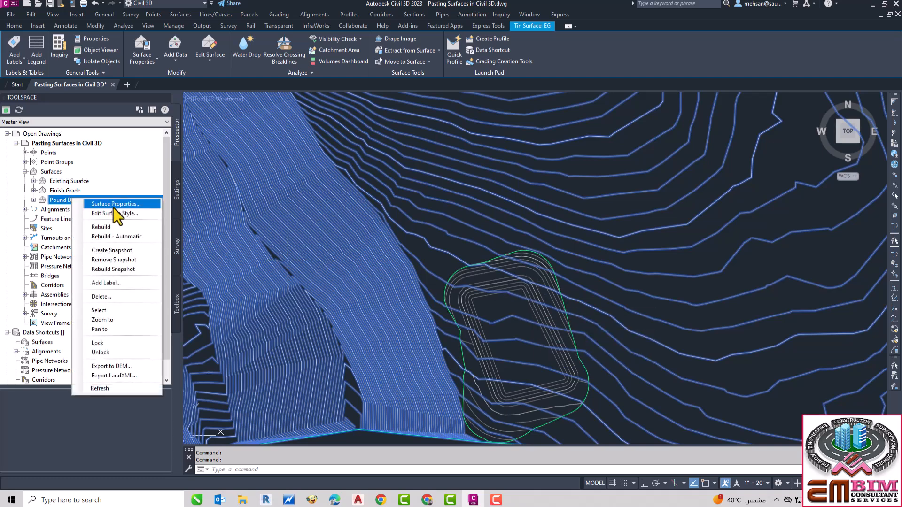
pyautogui.click(113, 204)
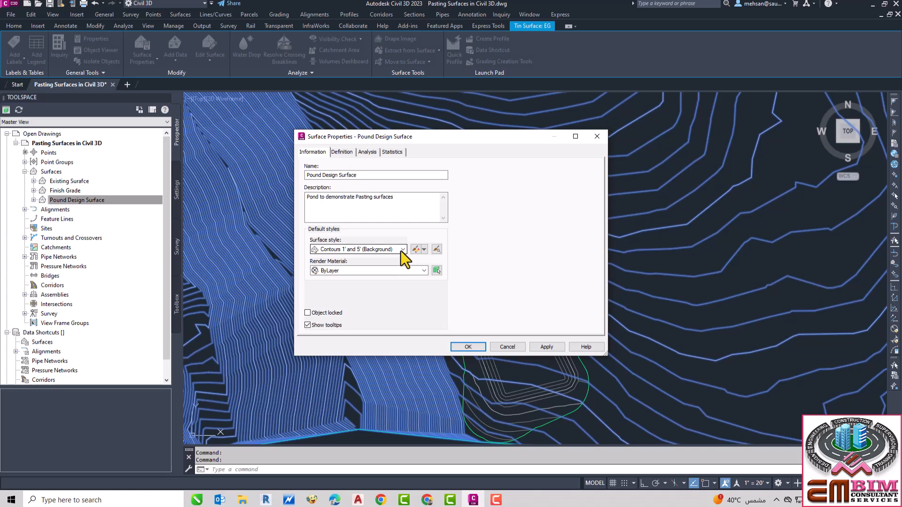
pyautogui.click(402, 249)
pyautogui.click(348, 257)
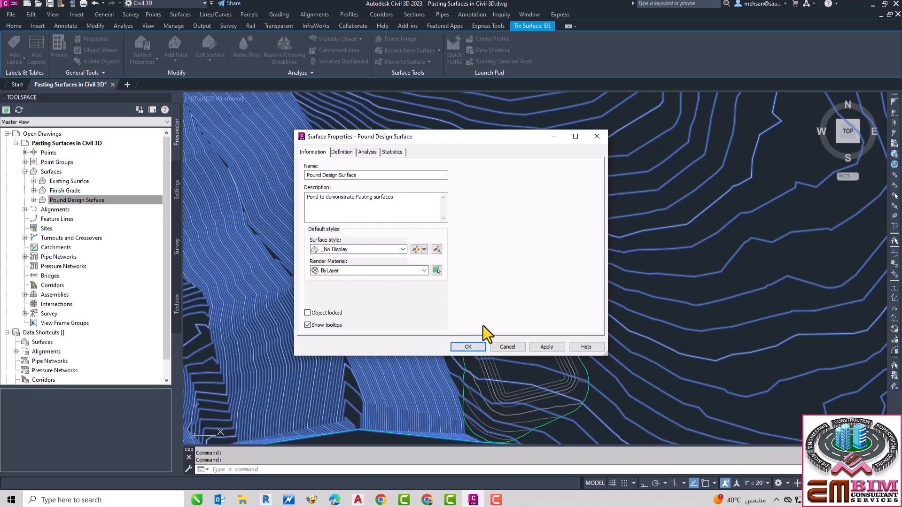
pyautogui.click(541, 346)
pyautogui.click(468, 346)
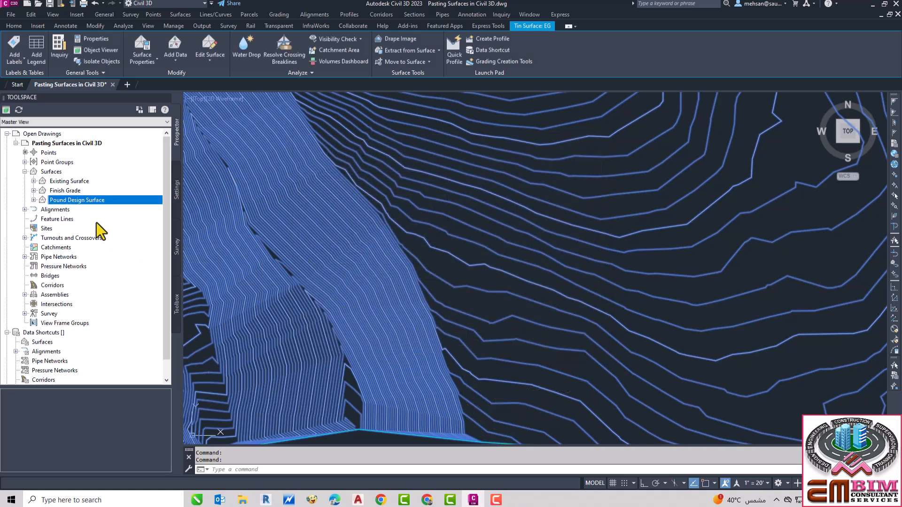
# Step: Set the Existing Surafce surface's style to _No Display in its surface properties and apply it
pyautogui.rightClick(75, 182)
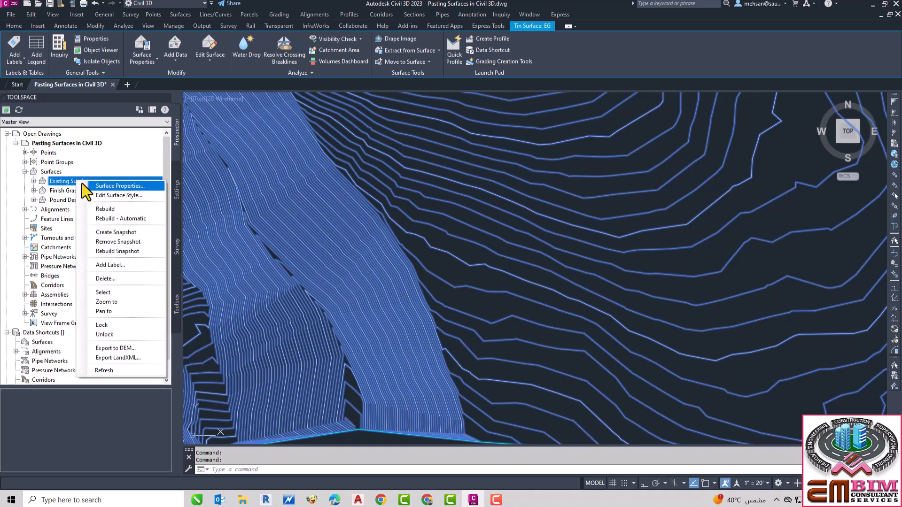
pyautogui.click(99, 184)
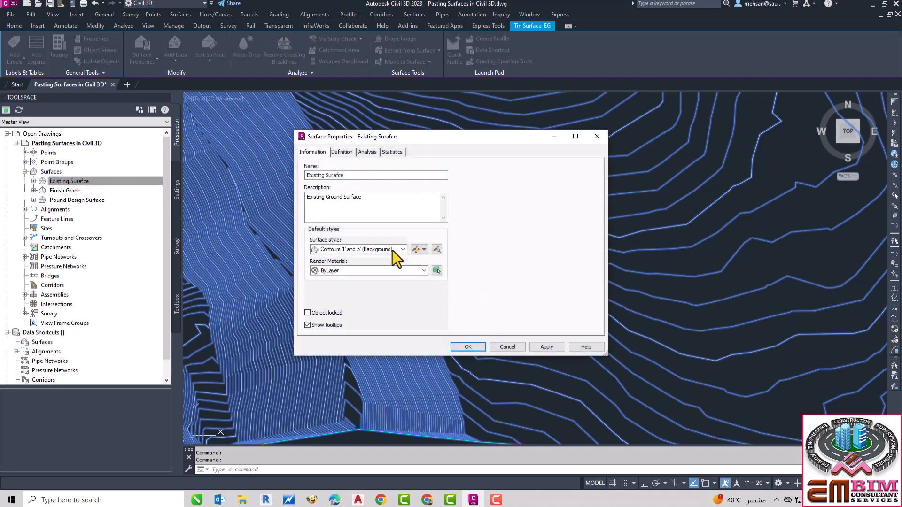
pyautogui.click(400, 248)
pyautogui.click(347, 257)
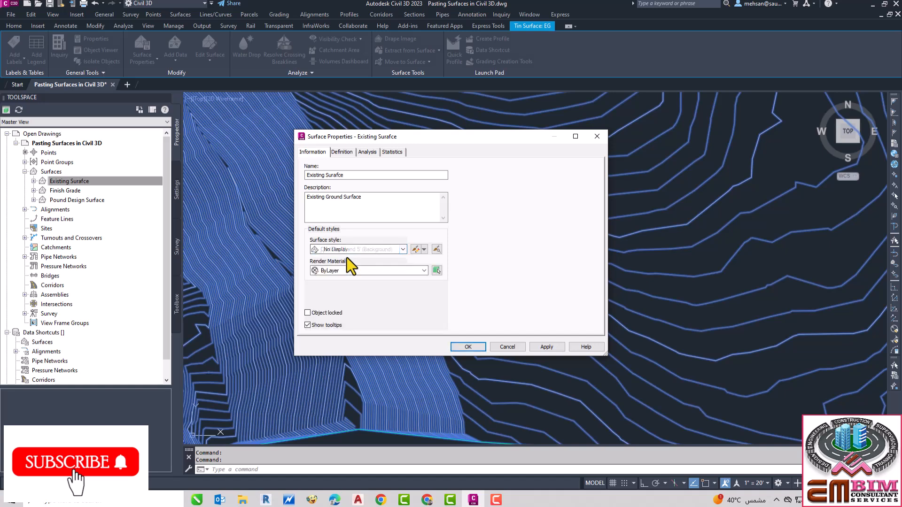
pyautogui.click(547, 352)
pyautogui.click(468, 347)
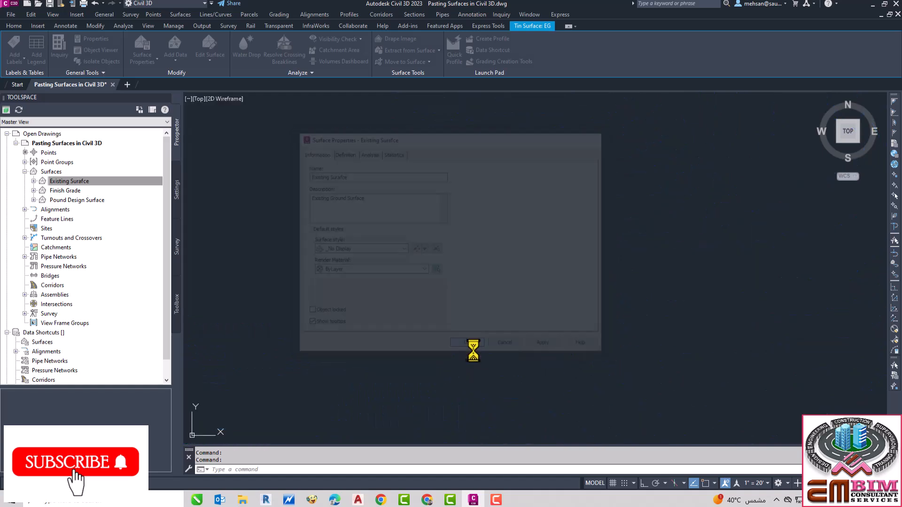
# Step: Paste the Existing Surafce surface into the Finish Grade surface as an edit in its definition
pyautogui.doubleClick(65, 191)
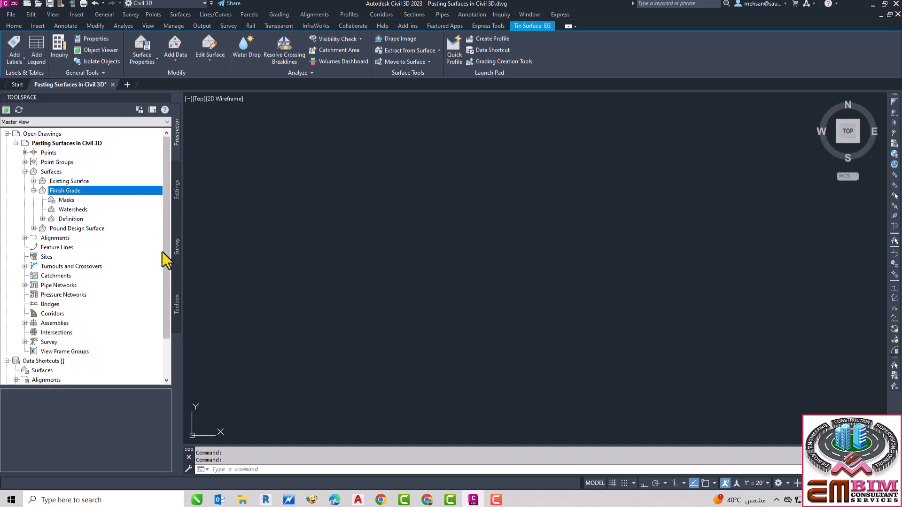
pyautogui.click(42, 219)
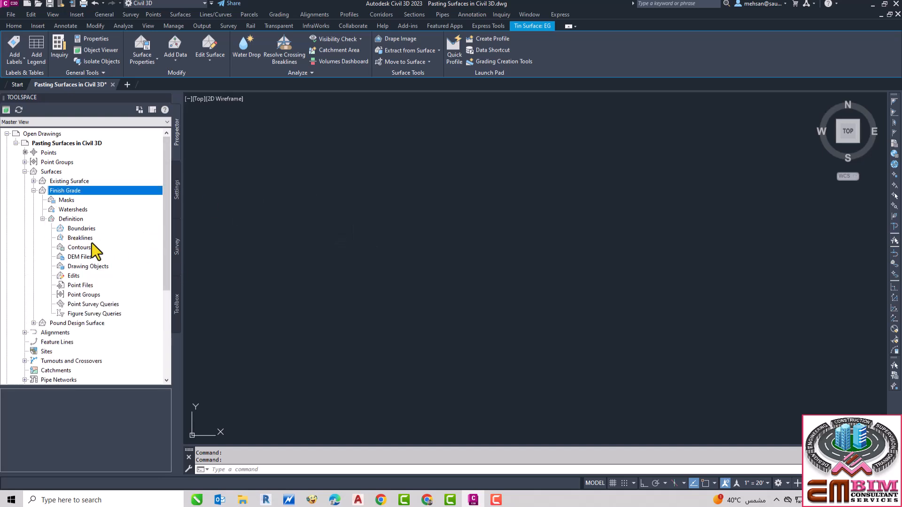
pyautogui.rightClick(72, 276)
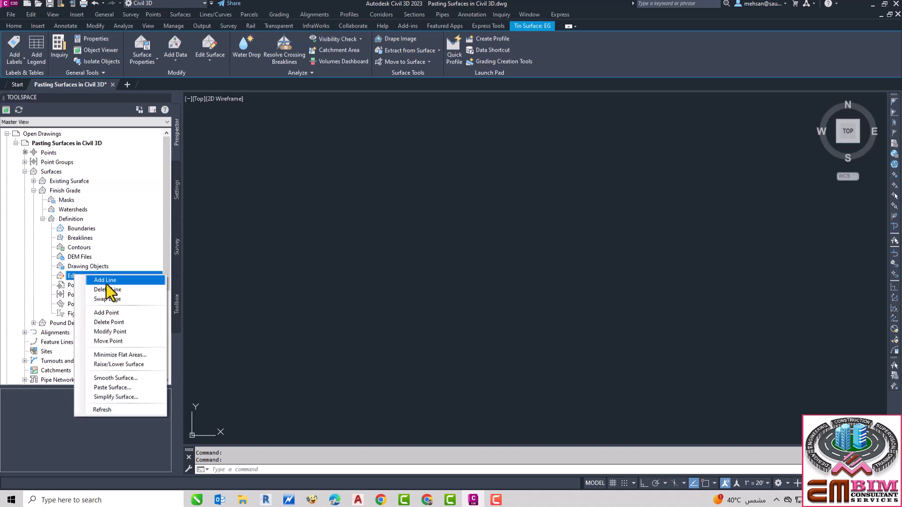
pyautogui.click(112, 388)
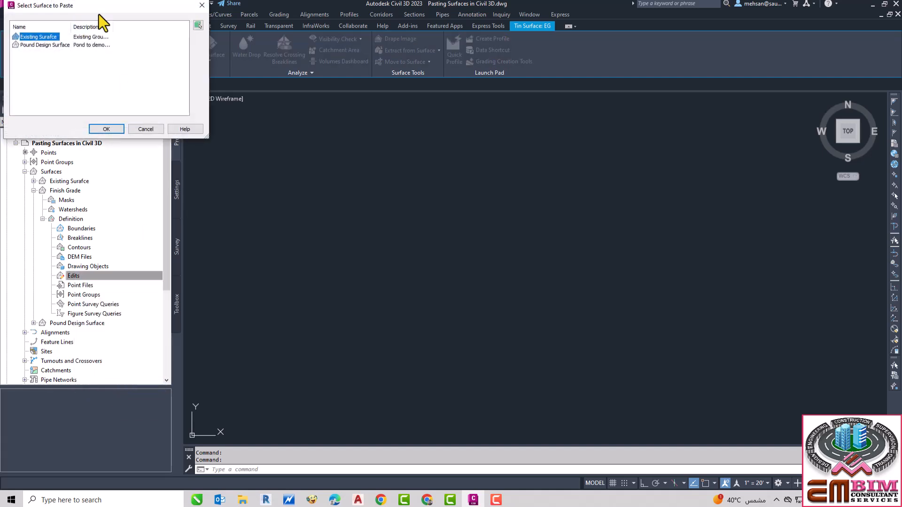
pyautogui.moveTo(108, 10); pyautogui.dragTo(556, 161)
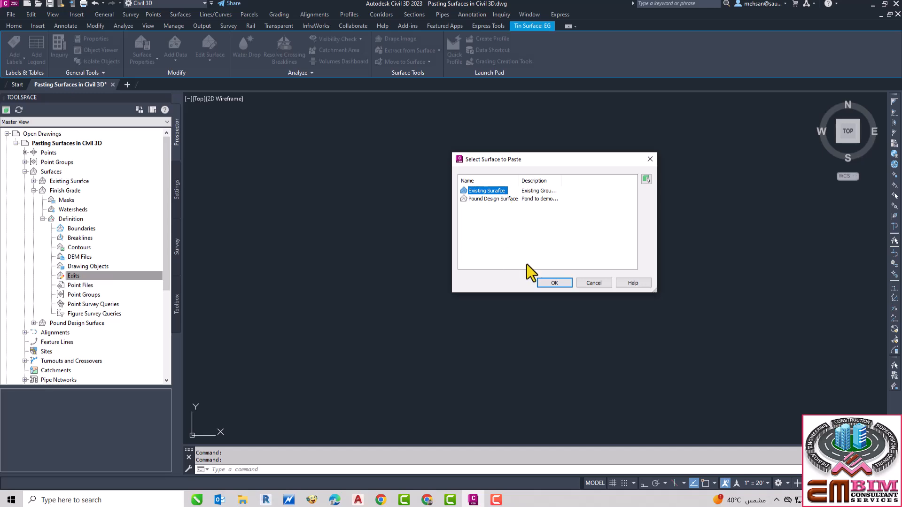
pyautogui.click(554, 283)
pyautogui.scroll(-5, 555, 256)
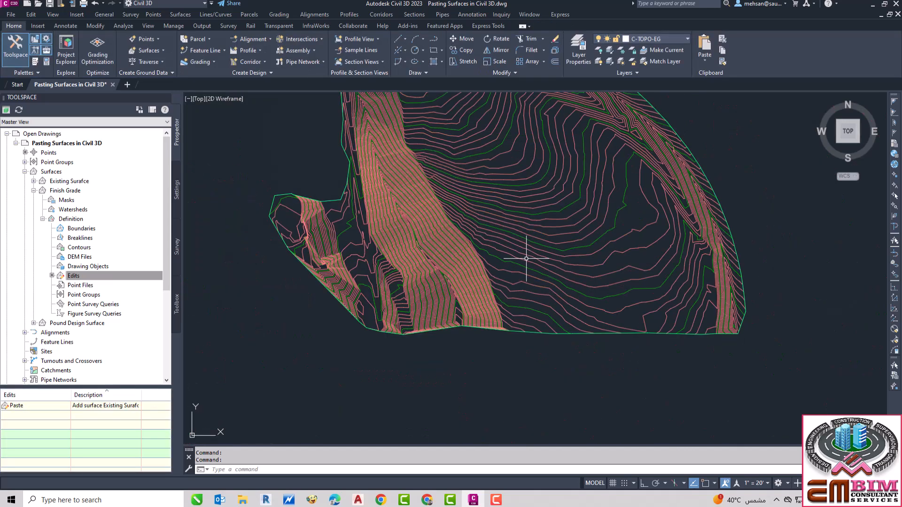
pyautogui.scroll(6, 548, 207)
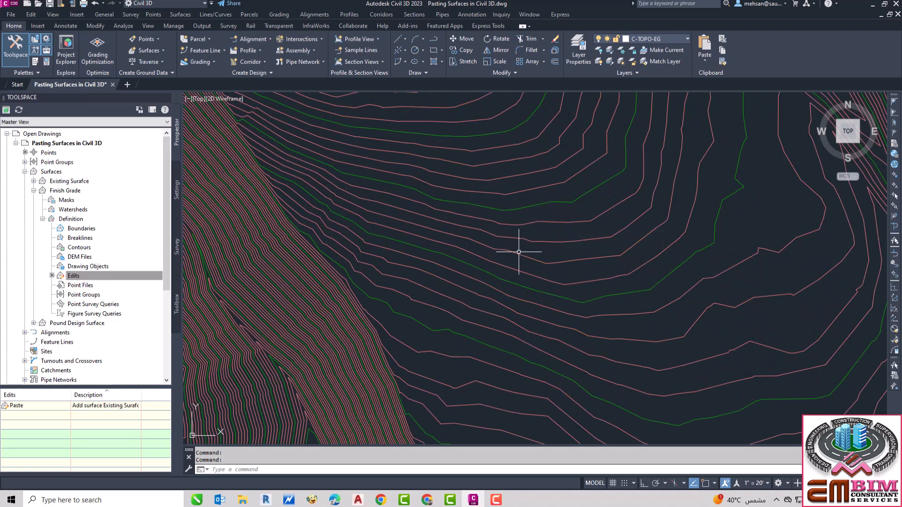
pyautogui.moveTo(500, 261)
# Step: Paste the Pound Design Surface into the Finish Grade surface as a second edit and inspect the combined contours around the pond
pyautogui.click(117, 276)
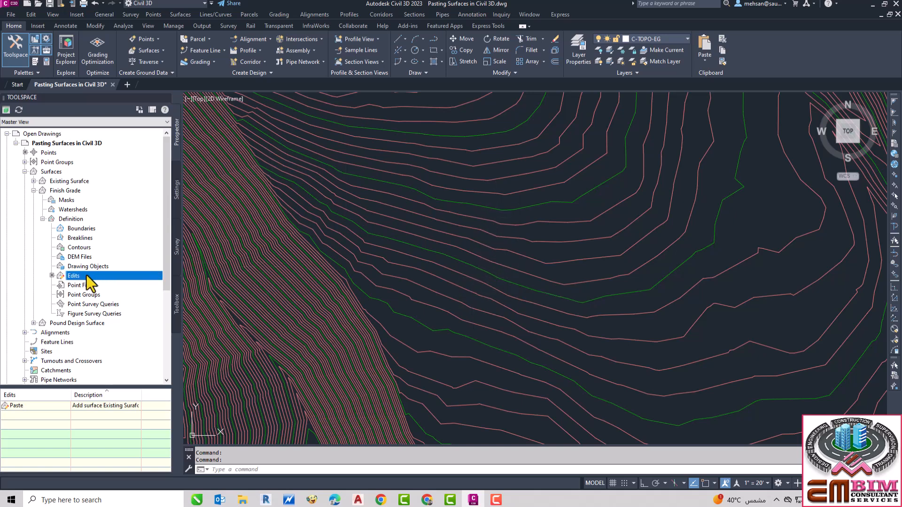
pyautogui.rightClick(80, 277)
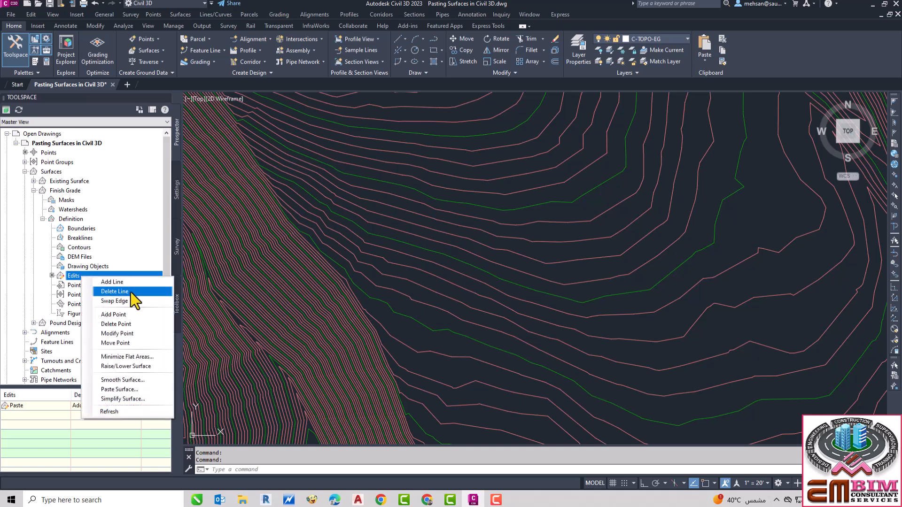
pyautogui.click(123, 390)
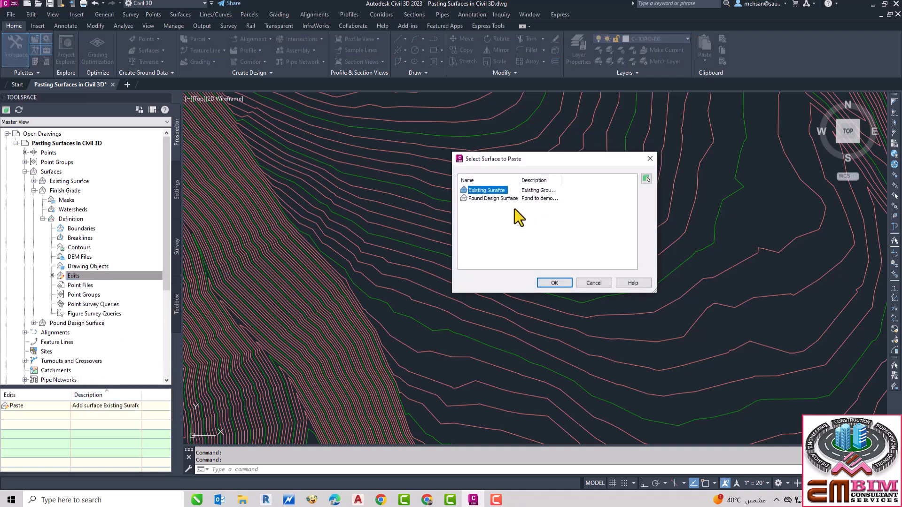
pyautogui.click(553, 283)
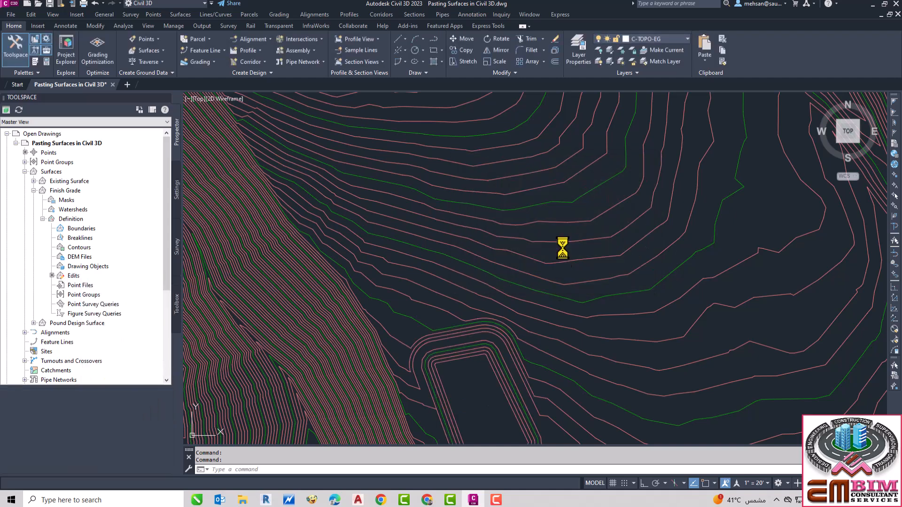
pyautogui.scroll(5, 559, 348)
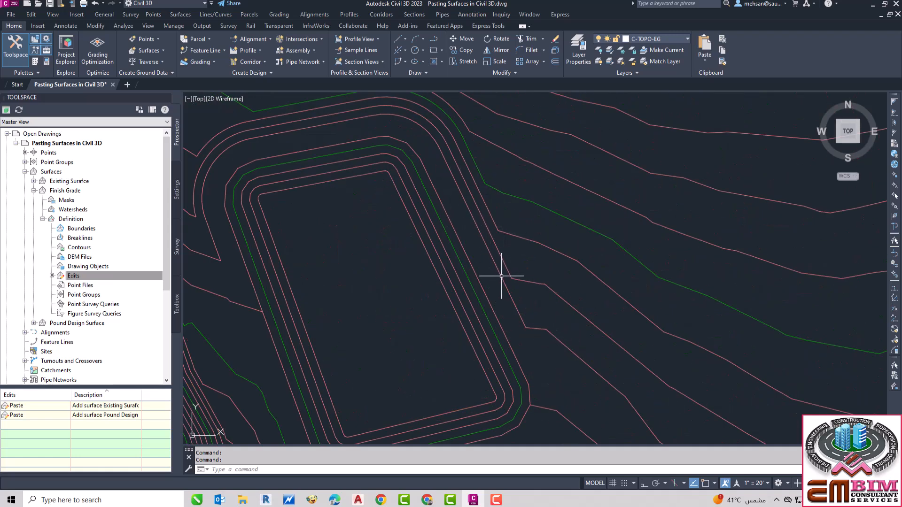
pyautogui.scroll(-5, 499, 274)
pyautogui.scroll(3, 480, 281)
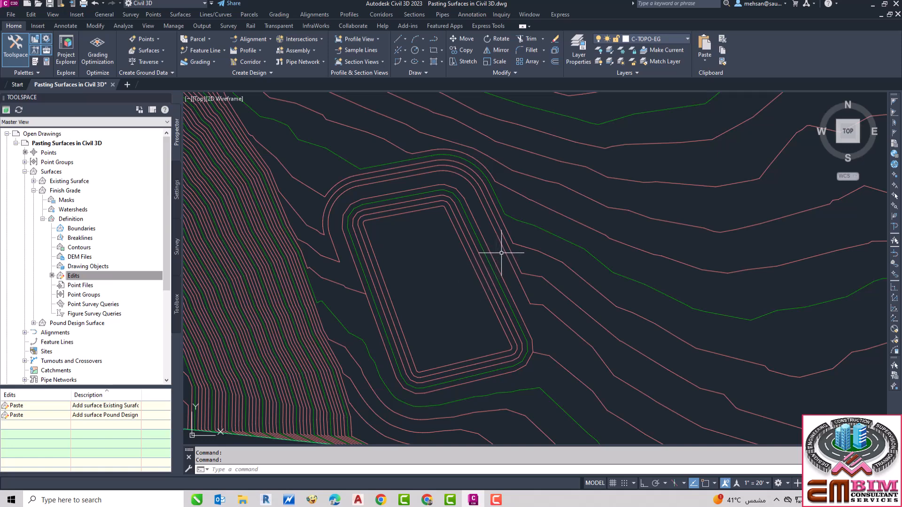
pyautogui.moveTo(501, 290)
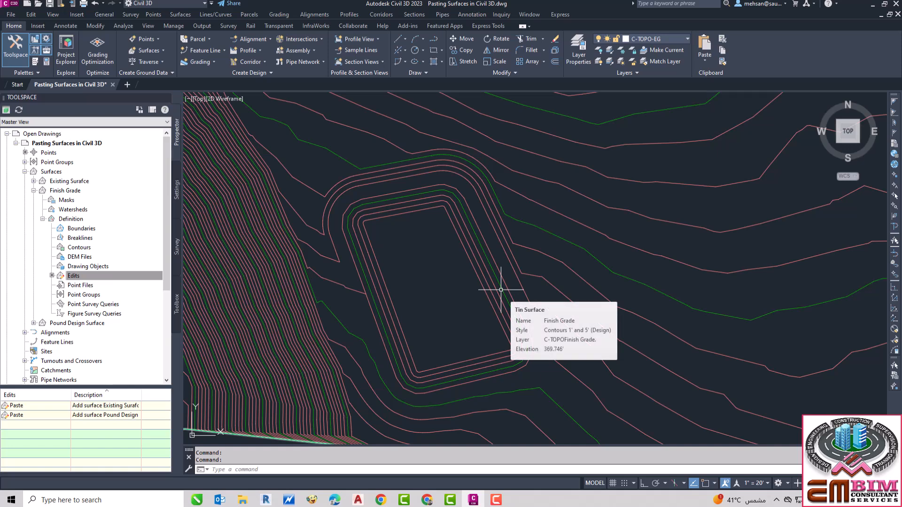